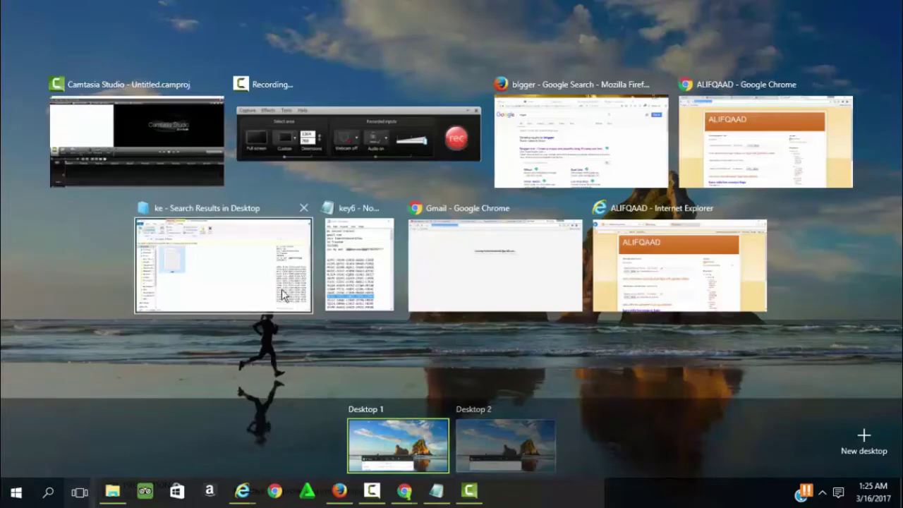
Search Google for 'blogger' in a new Firefox tab and open the Blogger.com result.
left_click(590, 132)
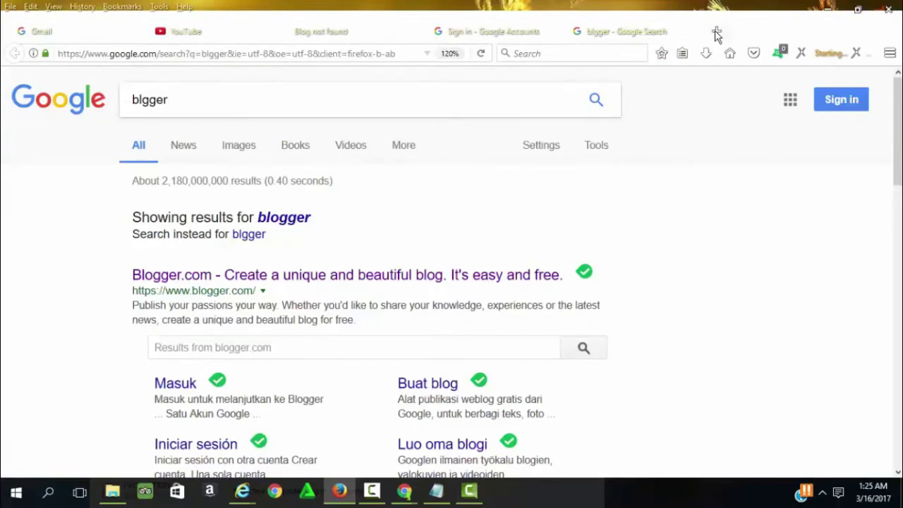
left_click(717, 33)
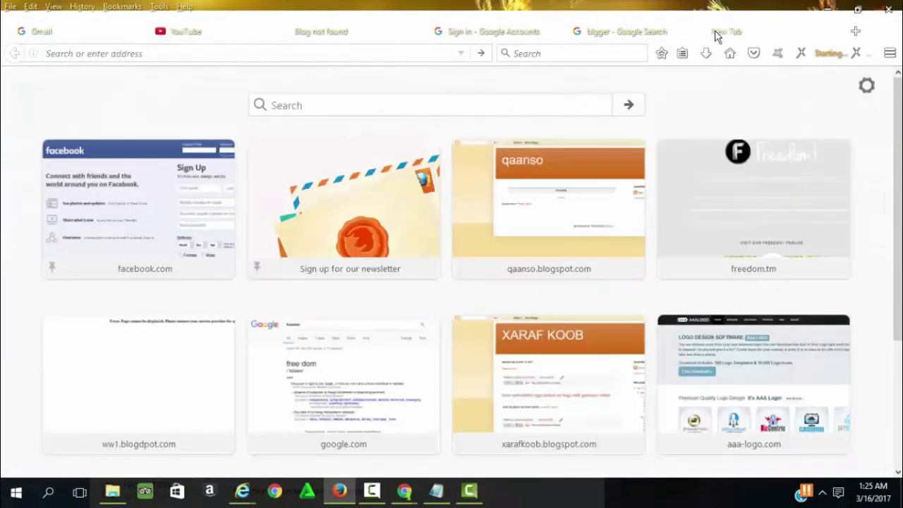
type("blogg")
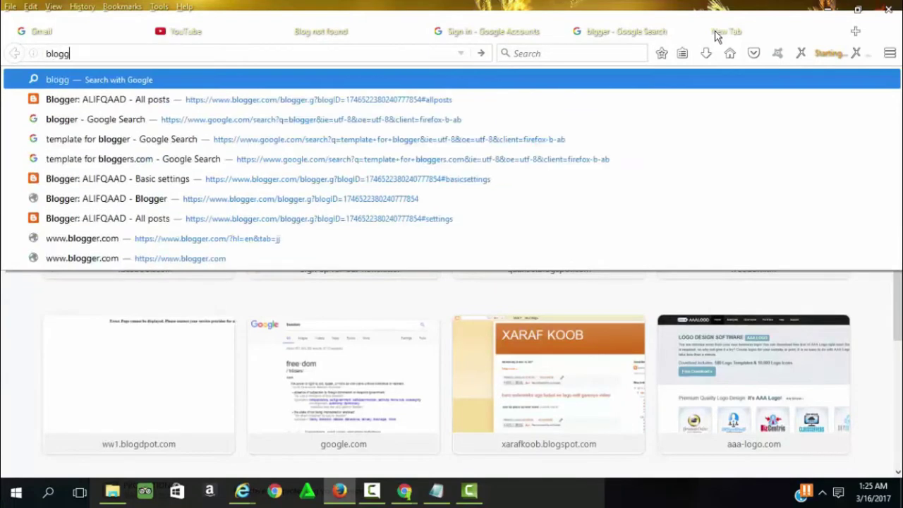
type("er")
key("Return")
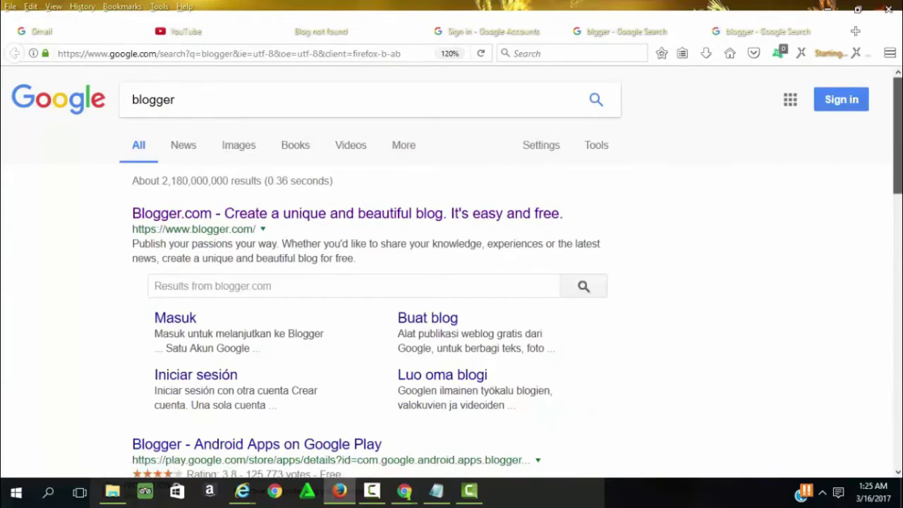
scroll(452, 275, "down", 2)
scroll(452, 275, "up", 2)
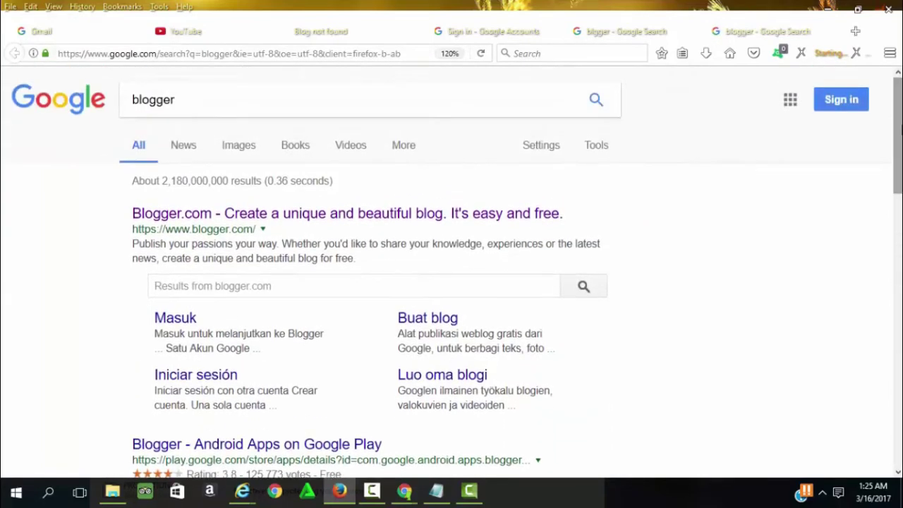
scroll(435, 144, "down", 2)
scroll(435, 145, "up", 1)
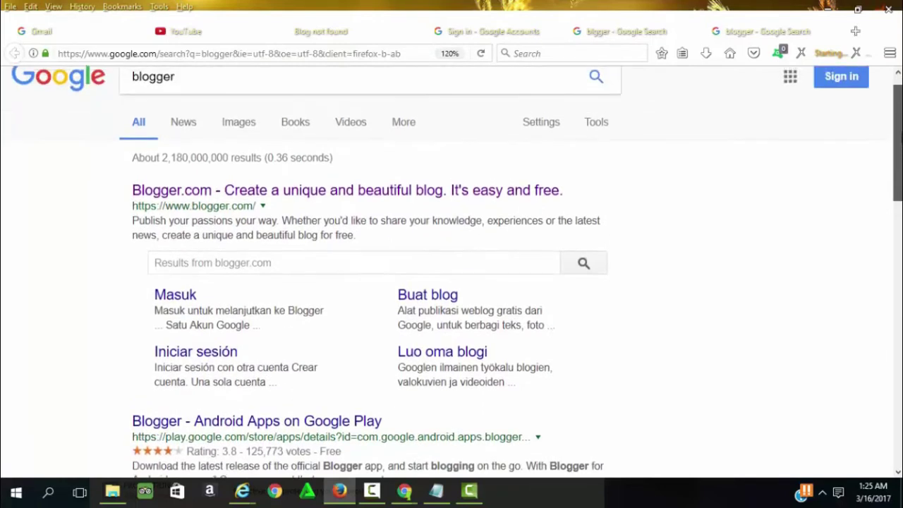
left_click(380, 201)
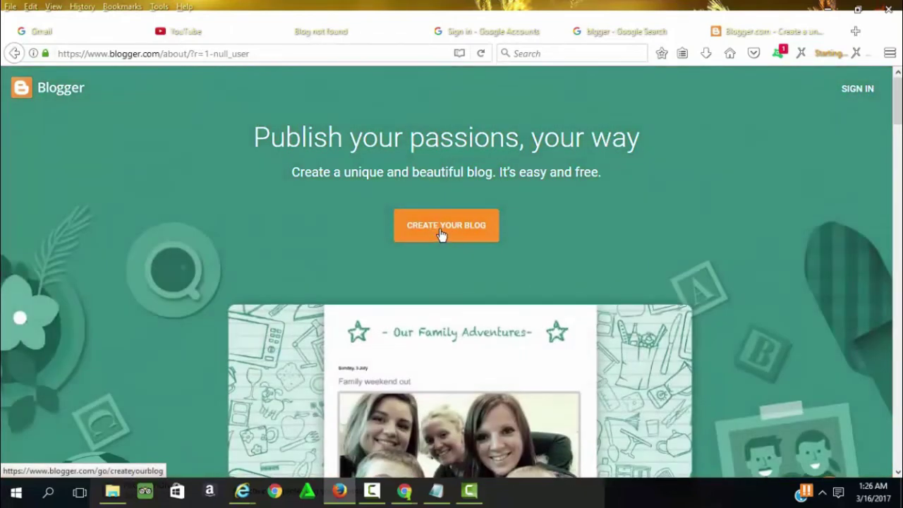
Start creating a blog from the Blogger home page.
left_click(452, 236)
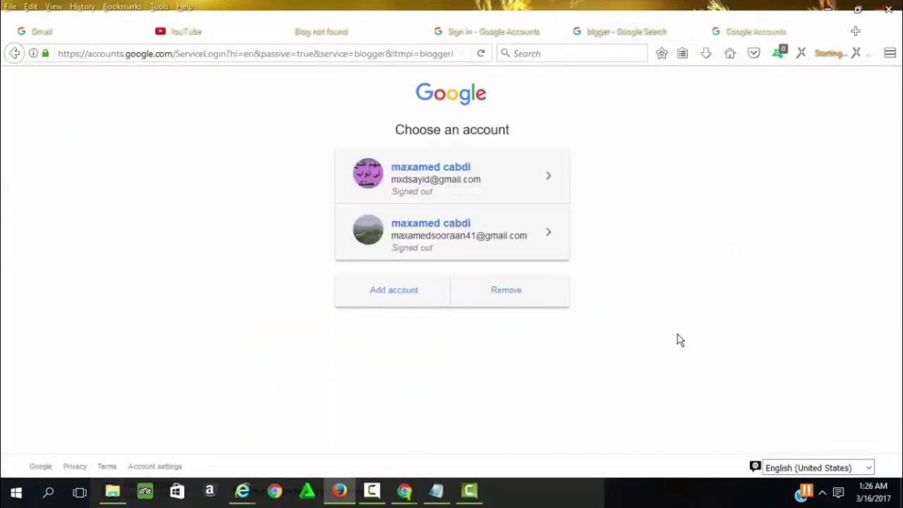
Add a different Google account, entering its Gmail address and password to sign in.
left_click(393, 299)
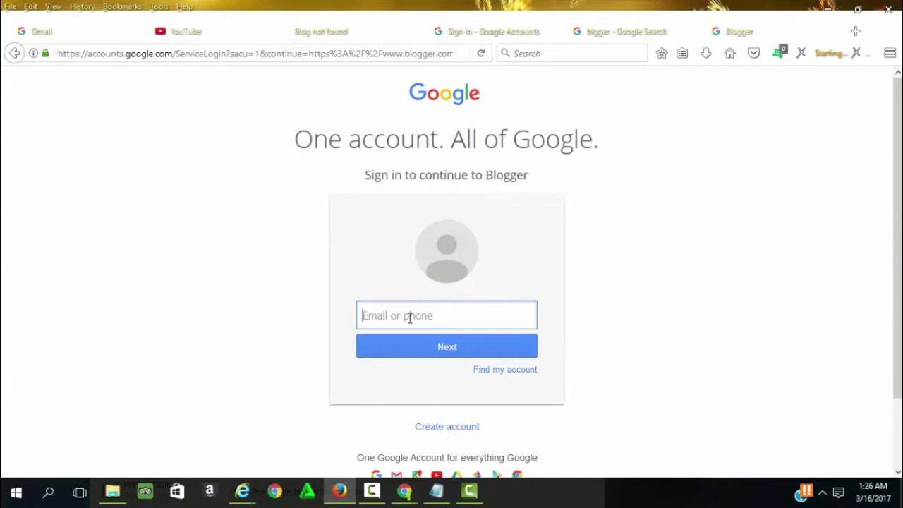
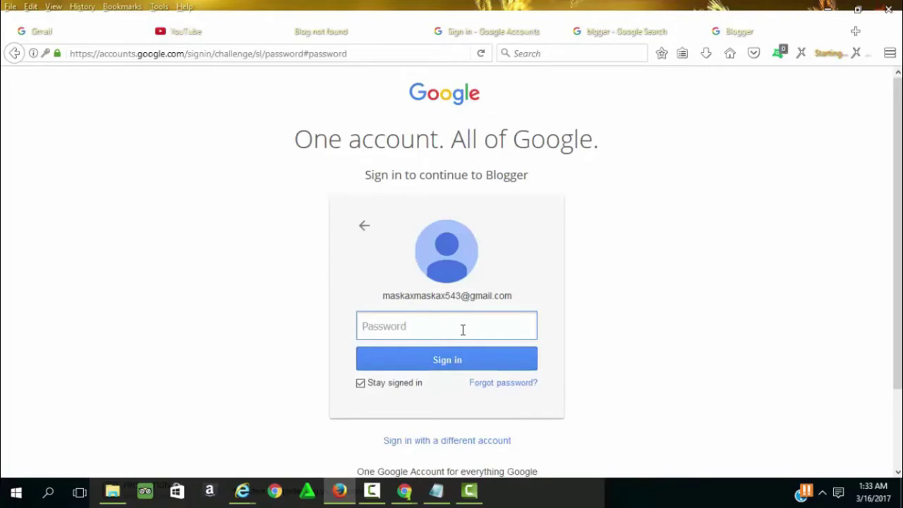
type("••••••••••••••")
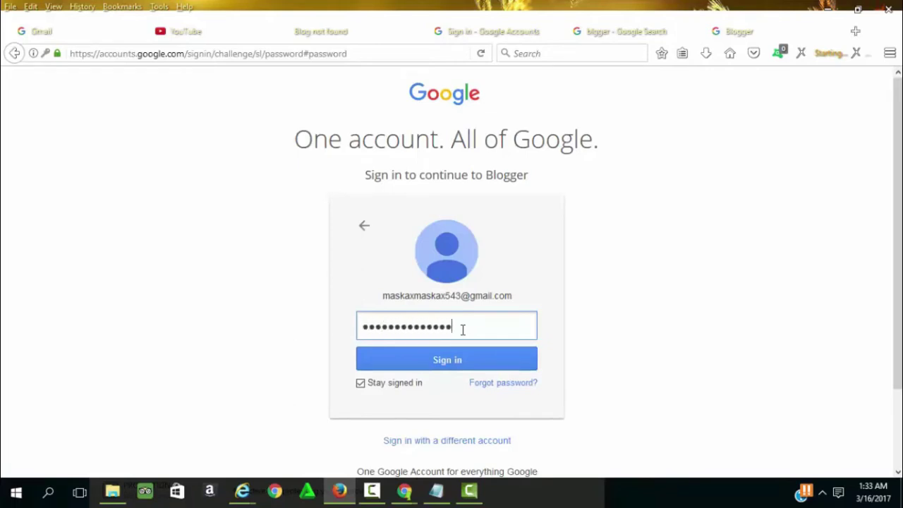
type("••••")
key("Return")
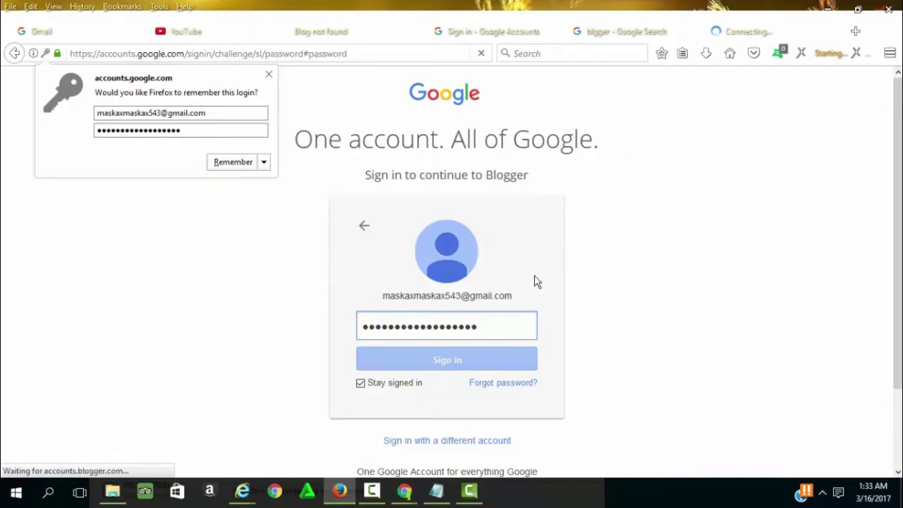
Dismiss the remember-login offer and choose a limited Blogger profile instead of Google+.
left_click(269, 75)
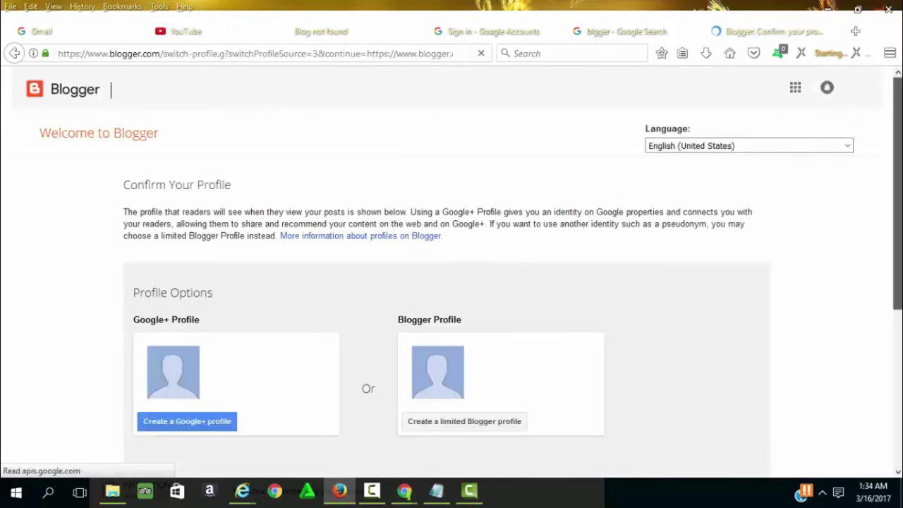
scroll(451, 282, "down", 2)
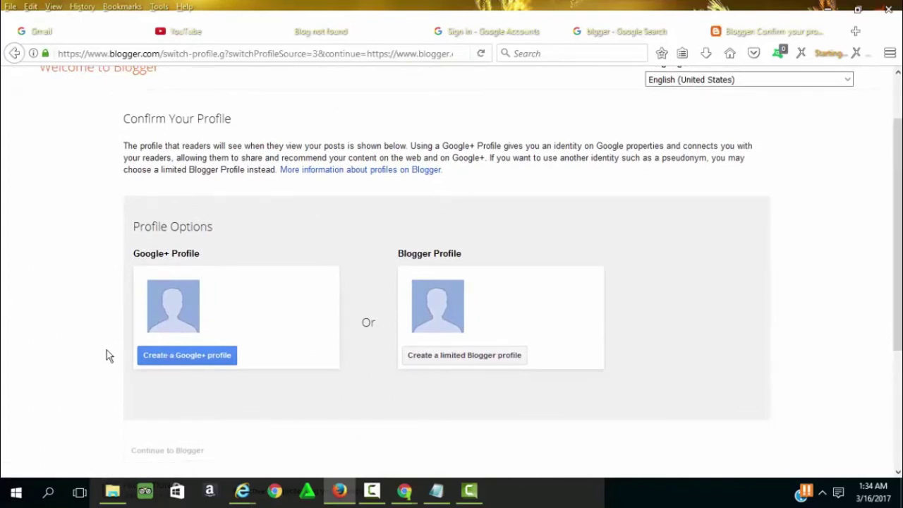
left_click(150, 357)
scroll(471, 259, "down", 2)
scroll(471, 260, "up", 1)
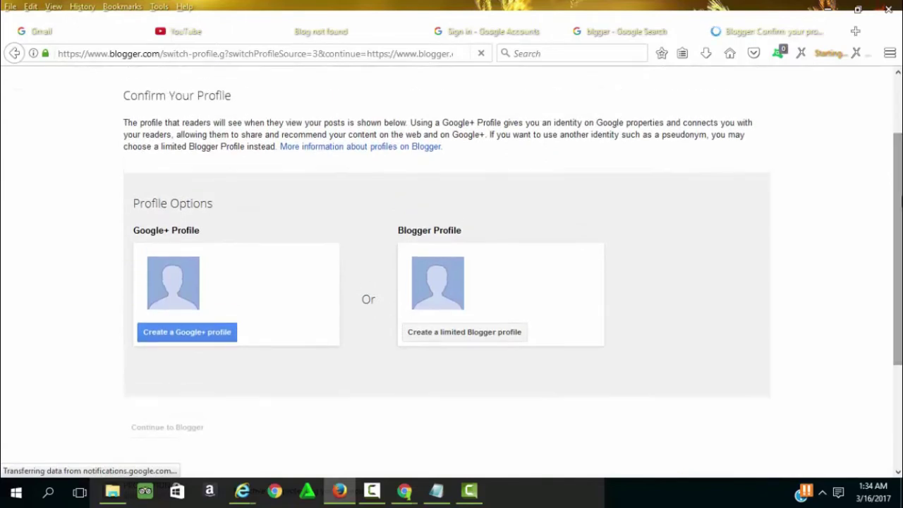
left_click(465, 332)
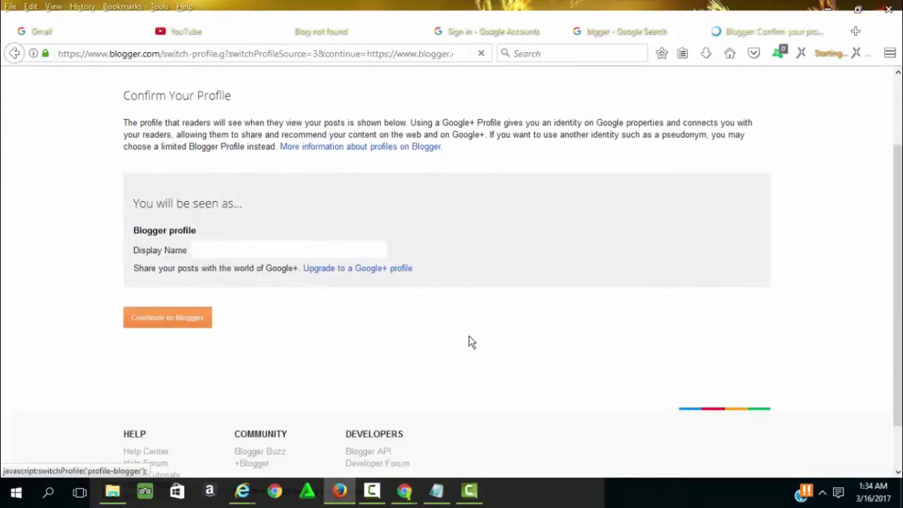
Fill in the profile's Display Name and continue to the Blogger dashboard.
scroll(897, 282, "down", 1)
scroll(897, 282, "up", 1)
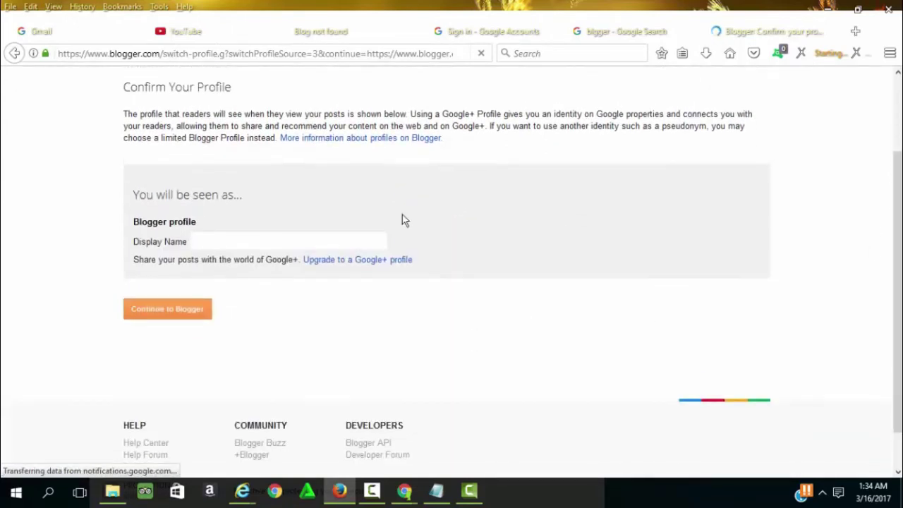
left_click(337, 245)
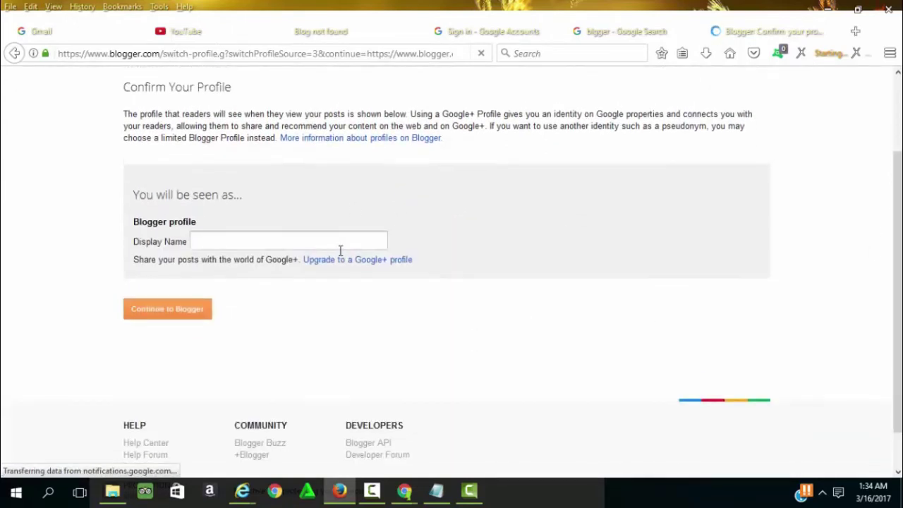
left_click(236, 235)
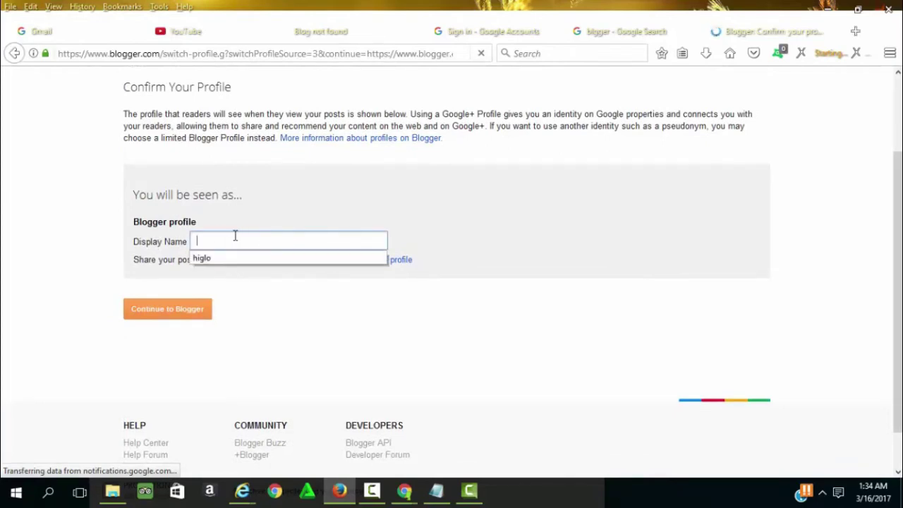
left_click(343, 306)
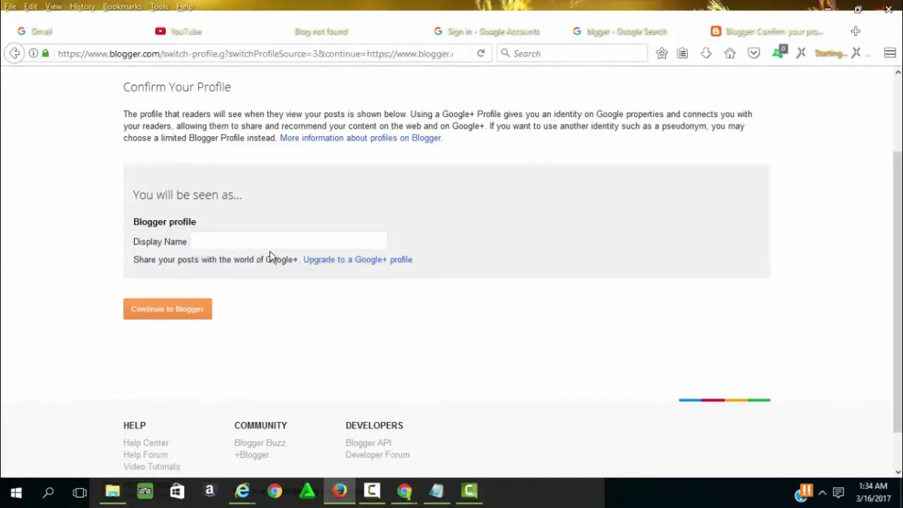
left_click(259, 239)
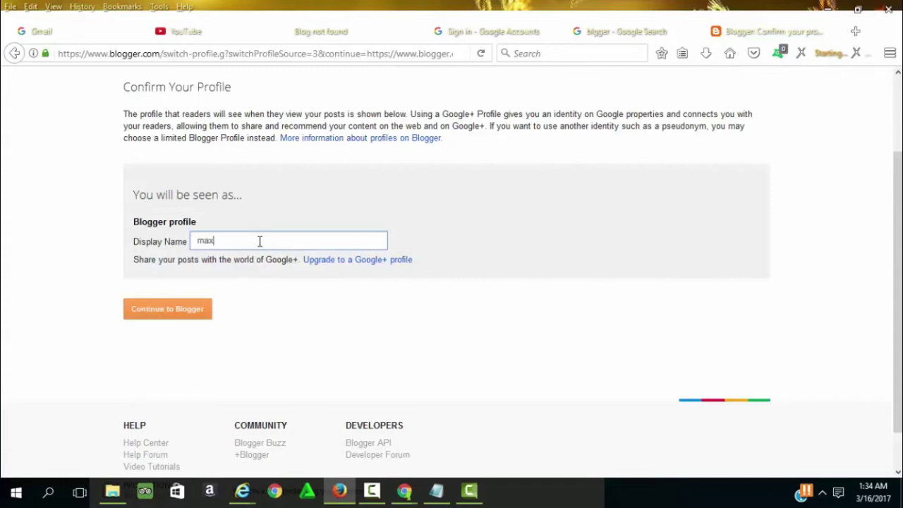
left_click(167, 313)
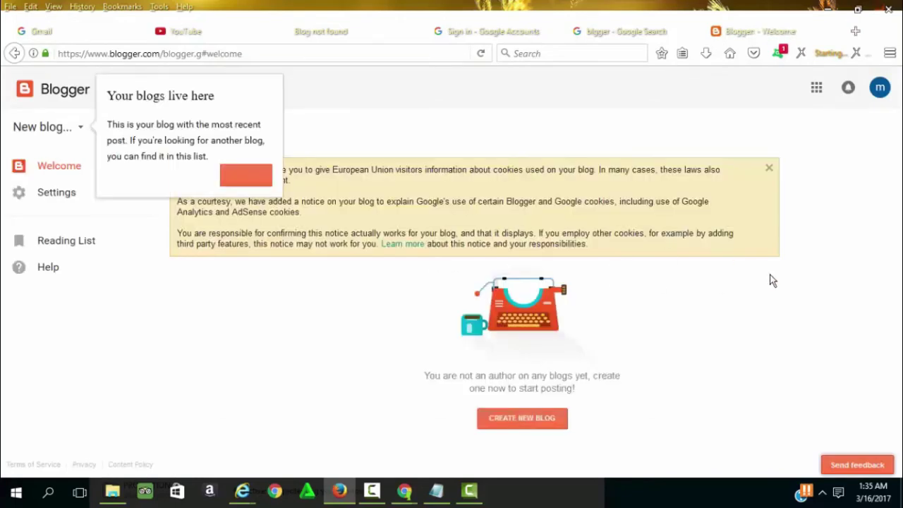
Dismiss the 'Your blogs live here' tip and start a new blog.
left_click(247, 176)
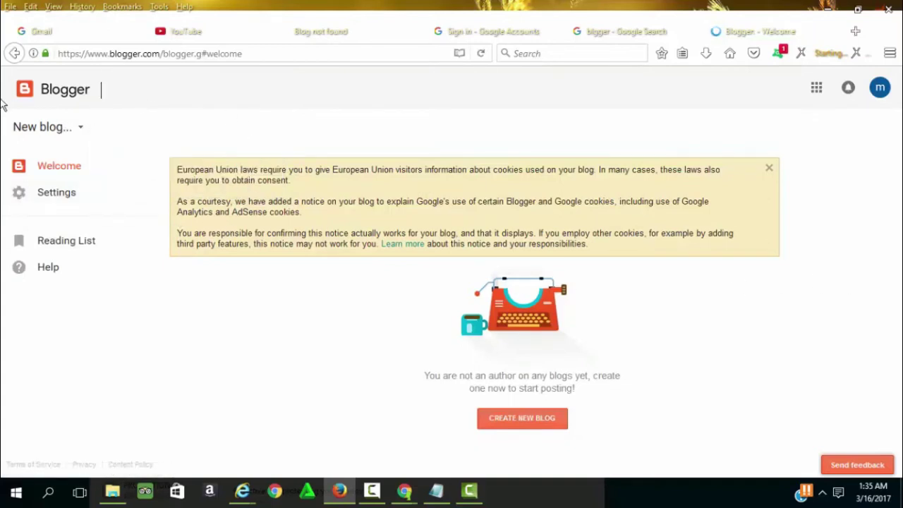
left_click(53, 137)
Title the new blog 'maxamed', close the antivirus alert, and open a blank Firefox tab.
left_click(55, 136)
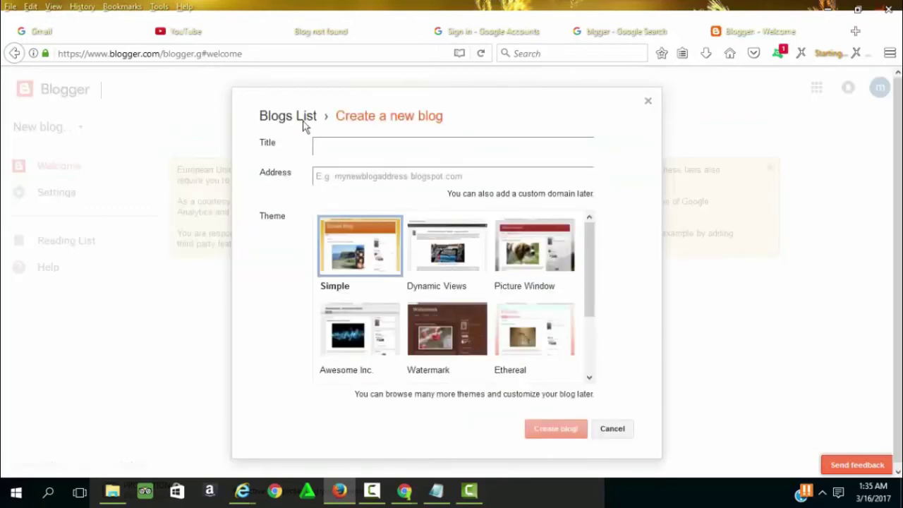
left_click(324, 177)
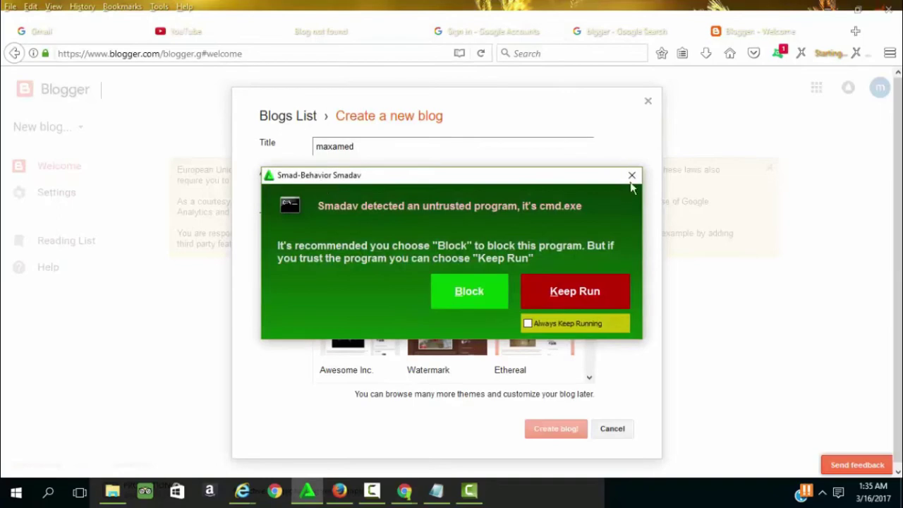
left_click(632, 176)
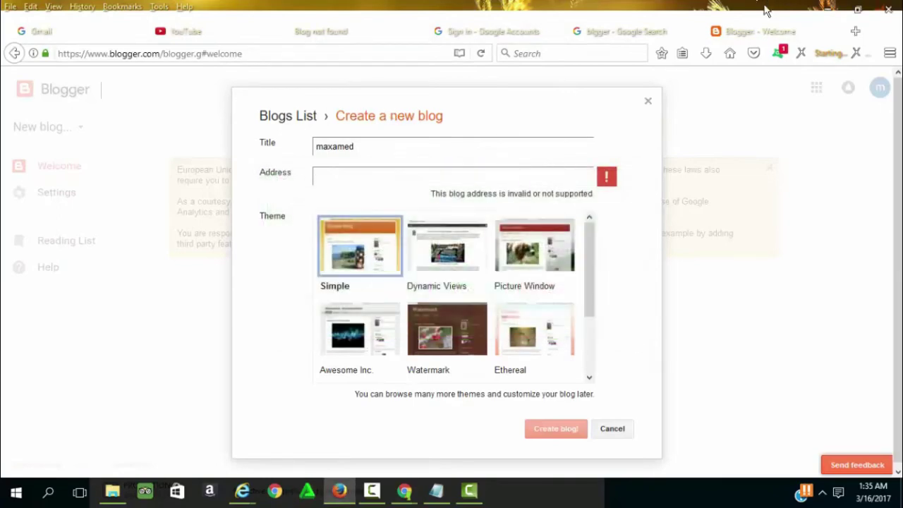
left_click(852, 35)
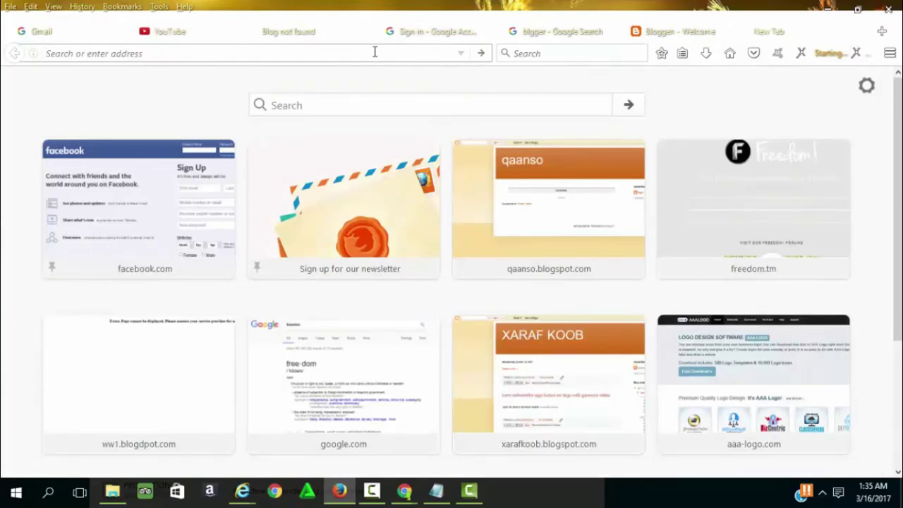
Visit the existing blog at allifqaad.blogspot.com in the new tab.
type("allif")
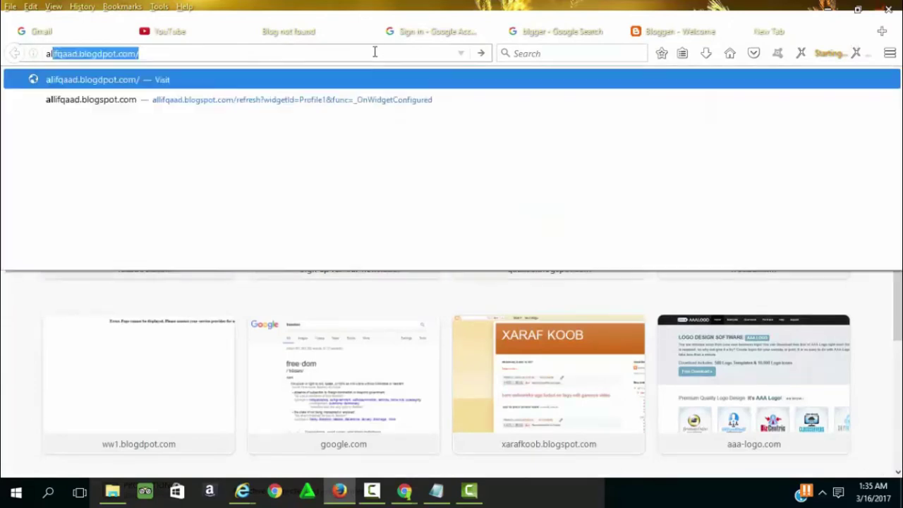
type("qaa")
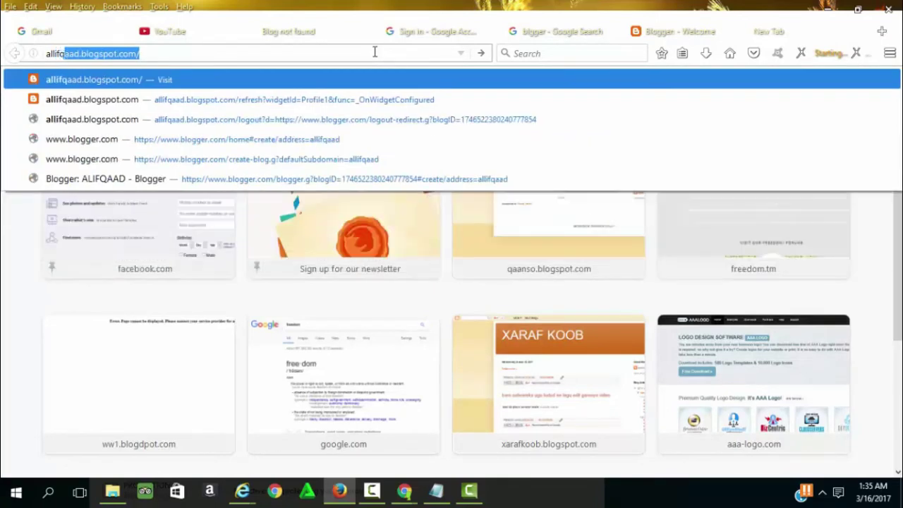
type("d.")
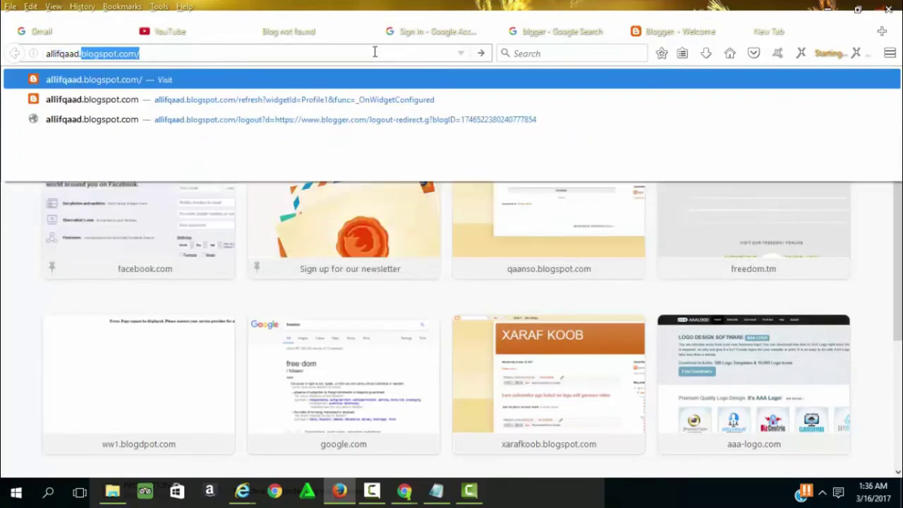
type("bl")
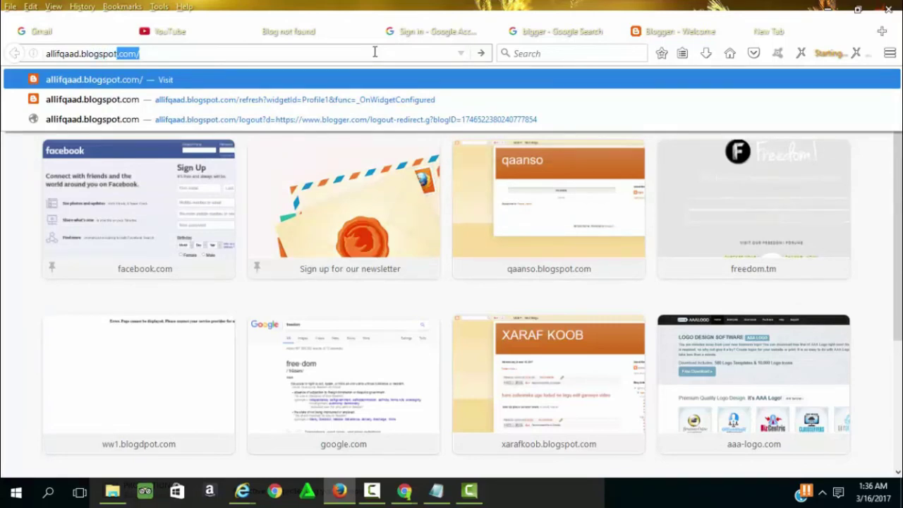
type("ogspot.com")
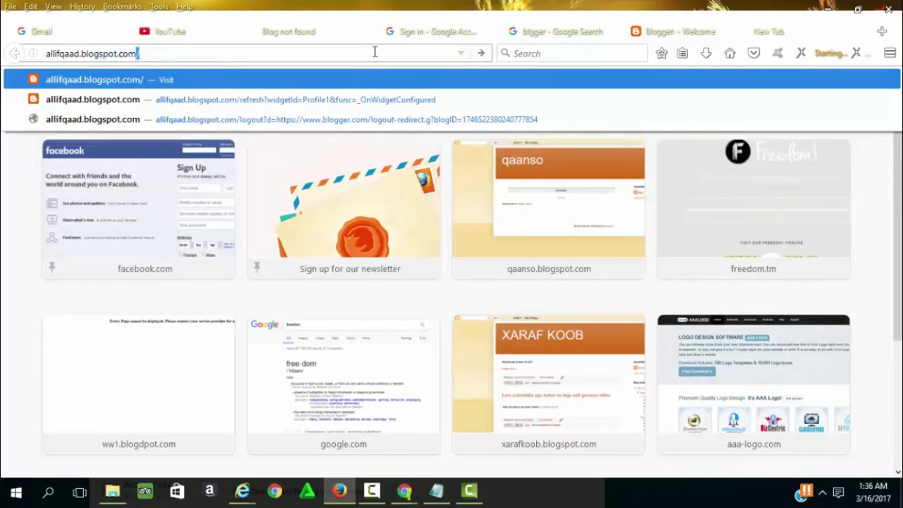
key("Return")
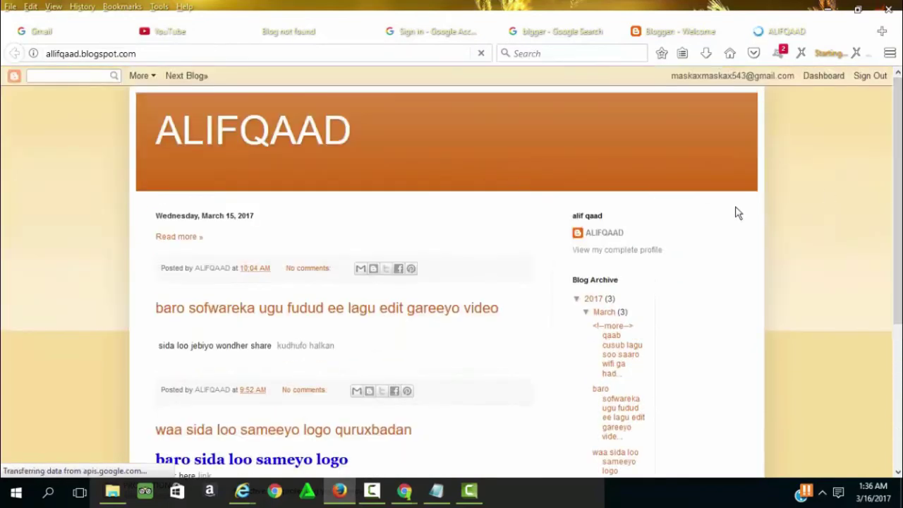
Select the allifqaad.blogspot.com address for reference, then return to the Create a new blog form.
left_click(900, 342)
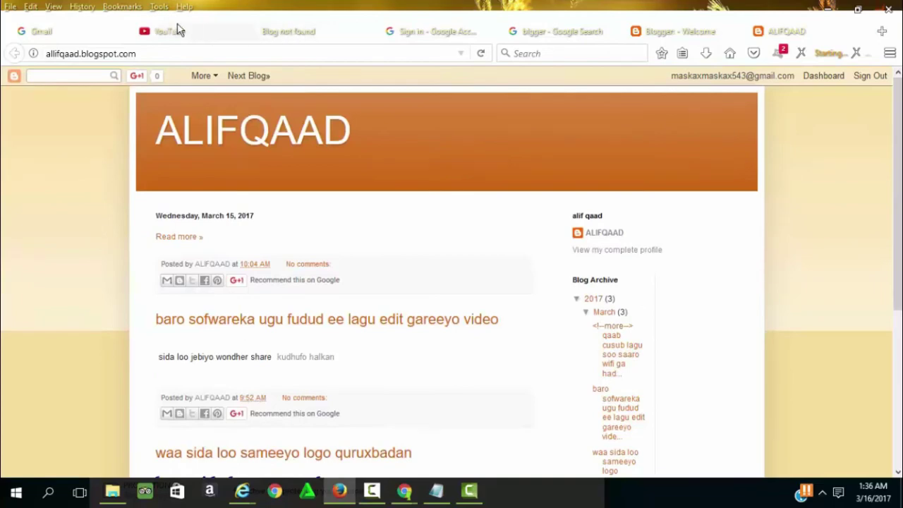
left_click(547, 32)
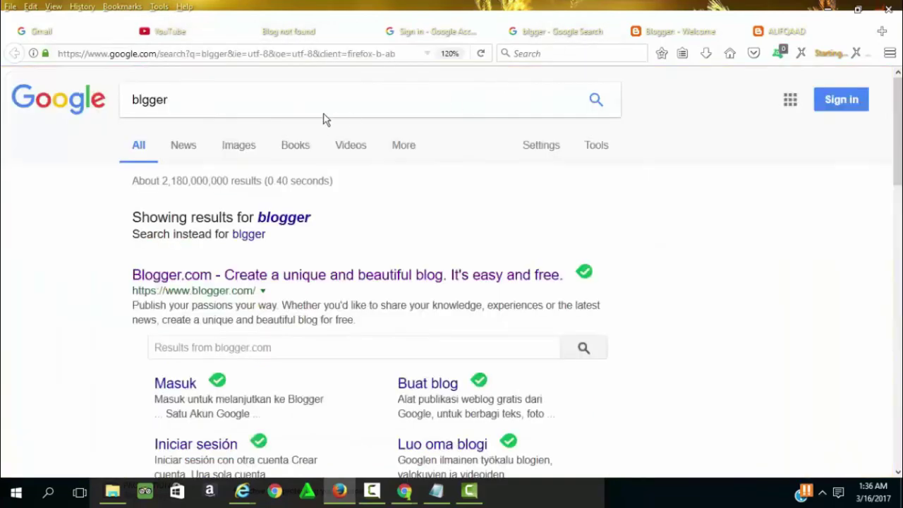
left_click(677, 34)
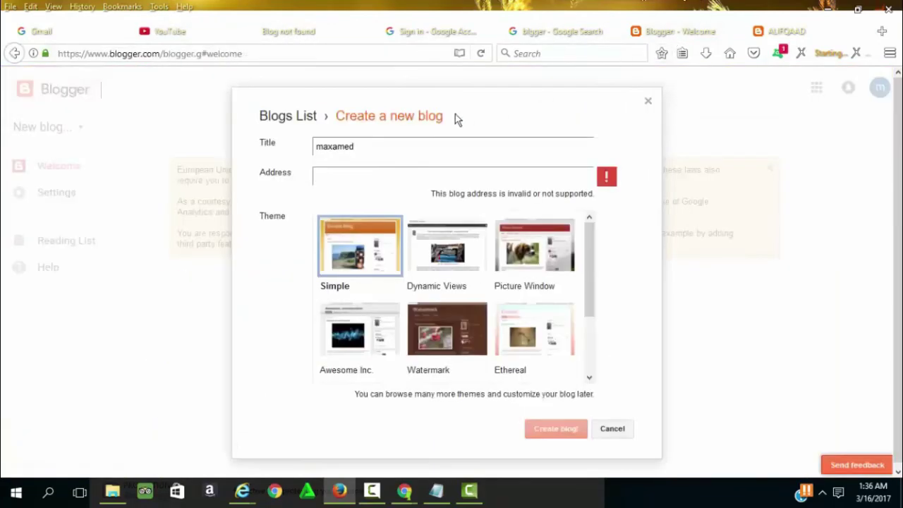
left_click(326, 181)
left_click(796, 31)
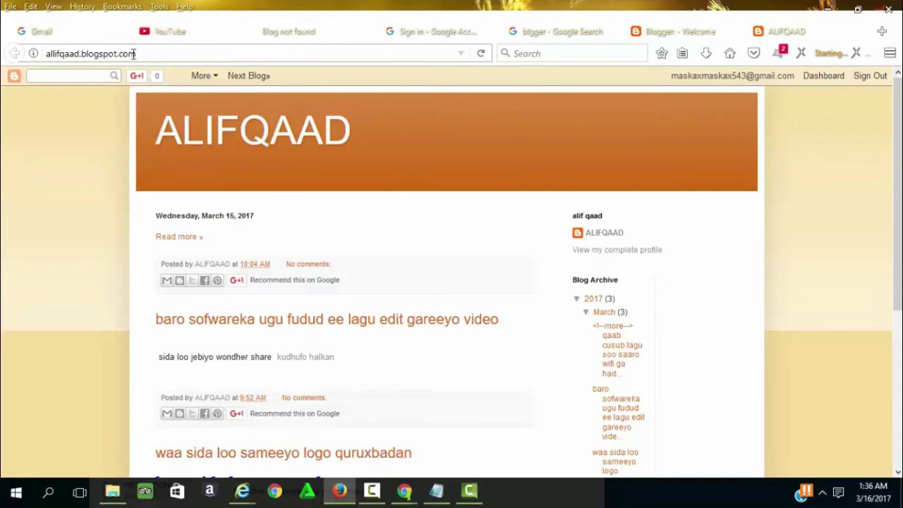
left_click_drag(141, 55, 2, 54)
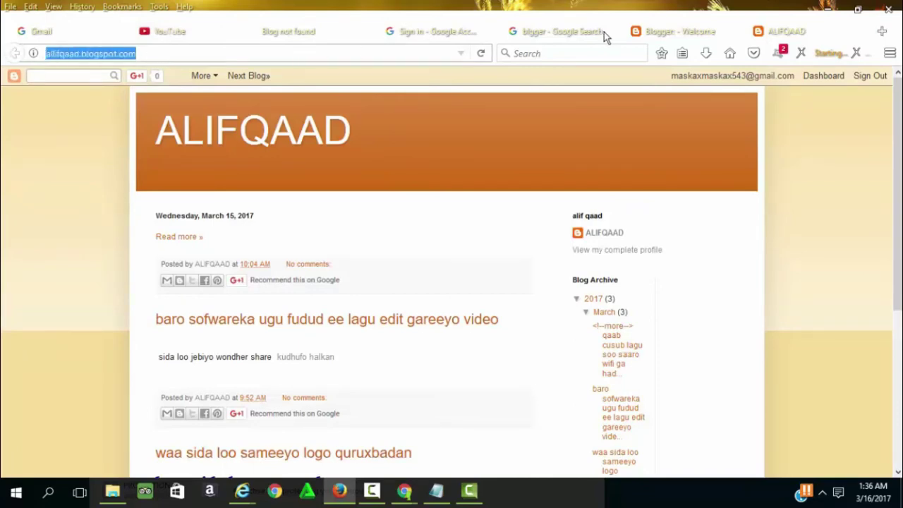
left_click(651, 29)
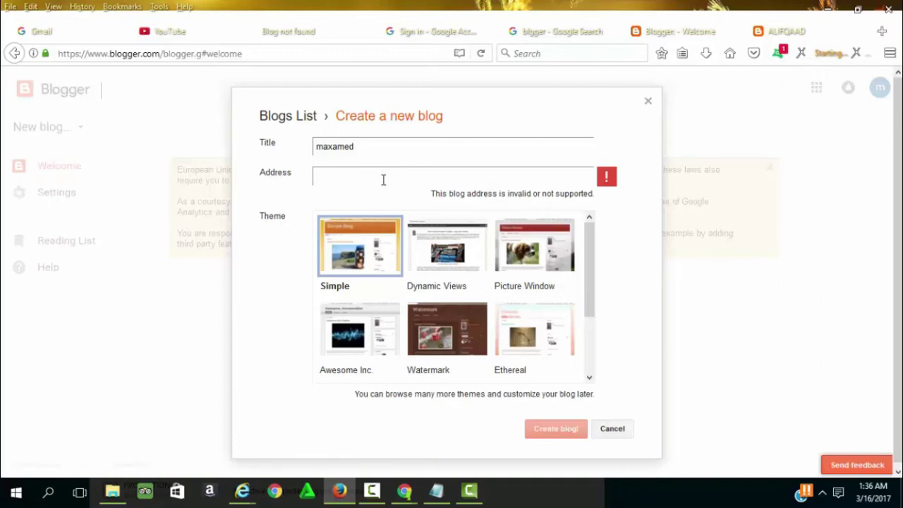
Set the address to maxamedb.blogspot.com and create the 'maxamed' blog.
type("axamedb")
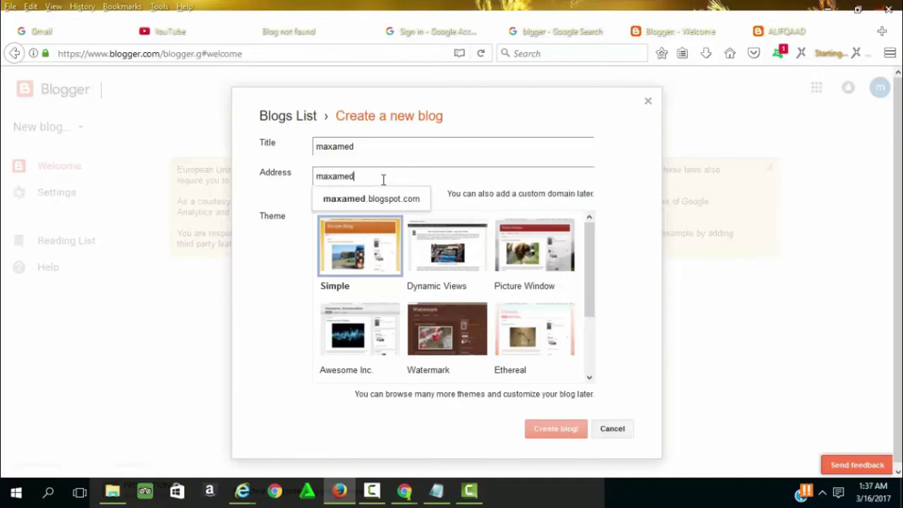
key("Return")
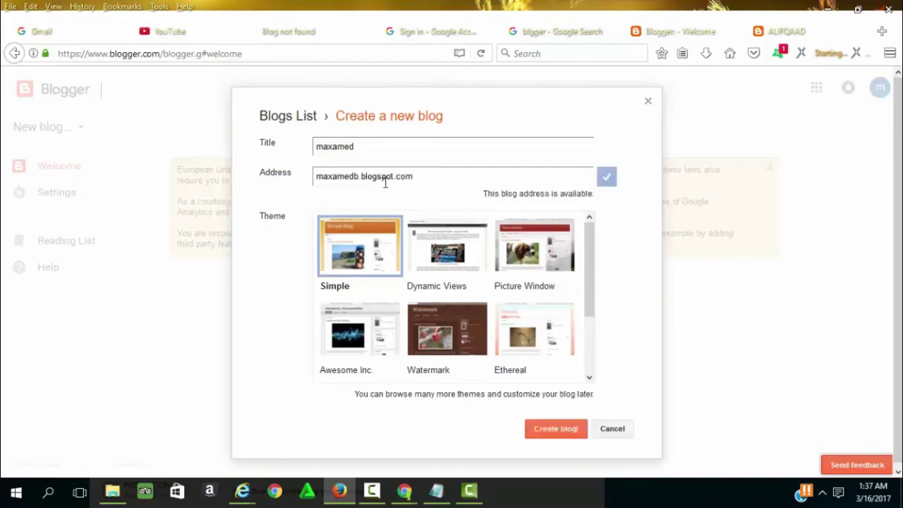
left_click(541, 432)
left_click(544, 434)
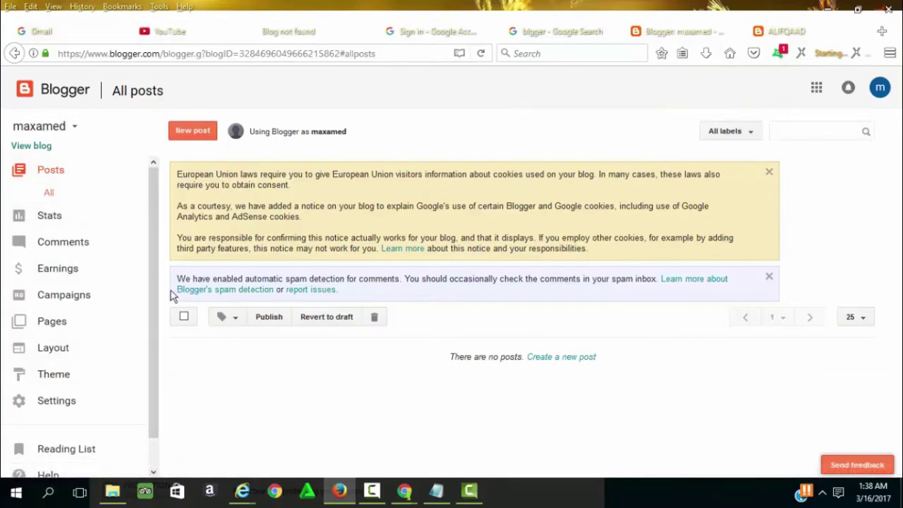
Open the live maxamed blog at maxamedb.blogspot.com in a new tab from the dashboard sidebar.
left_click_drag(157, 252, 152, 297)
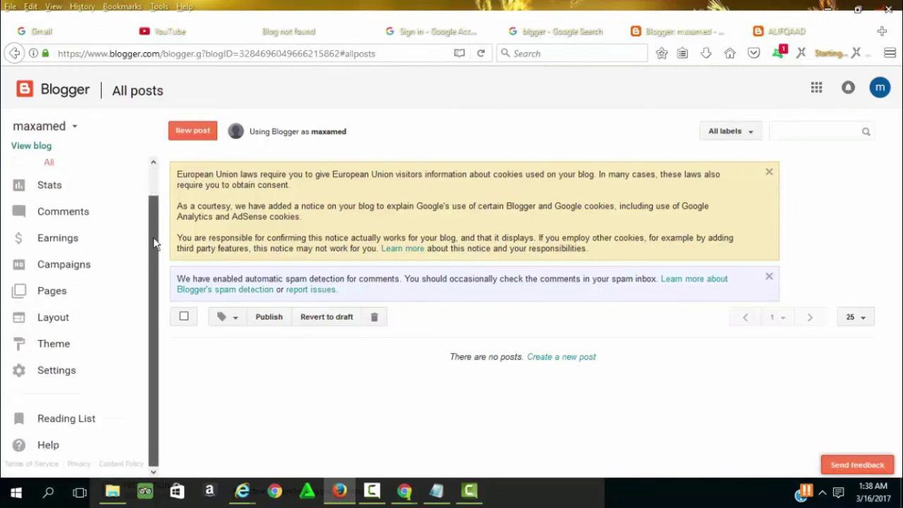
left_click_drag(155, 242, 148, 313)
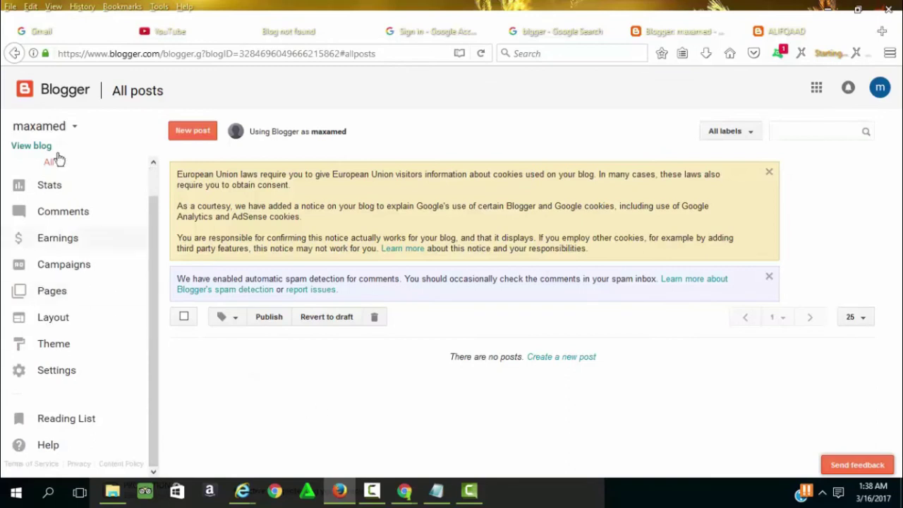
left_click_drag(155, 227, 156, 169)
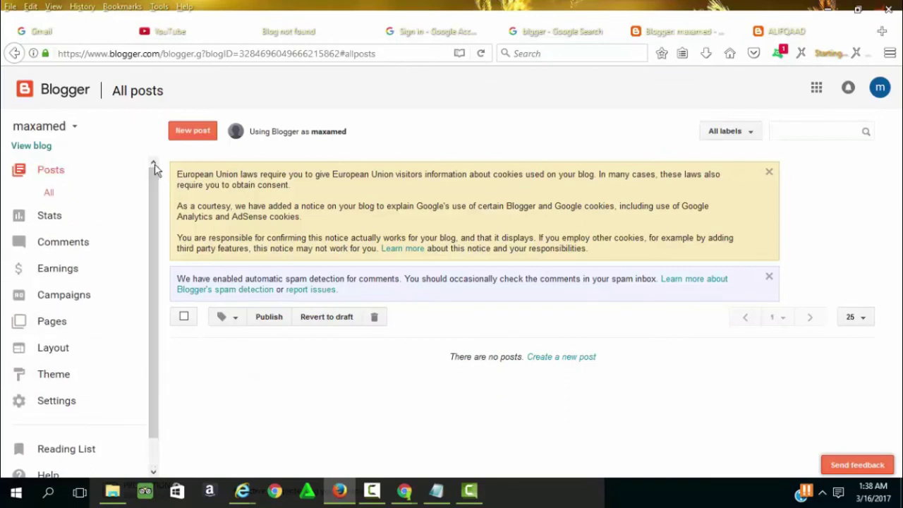
left_click_drag(155, 207, 155, 250)
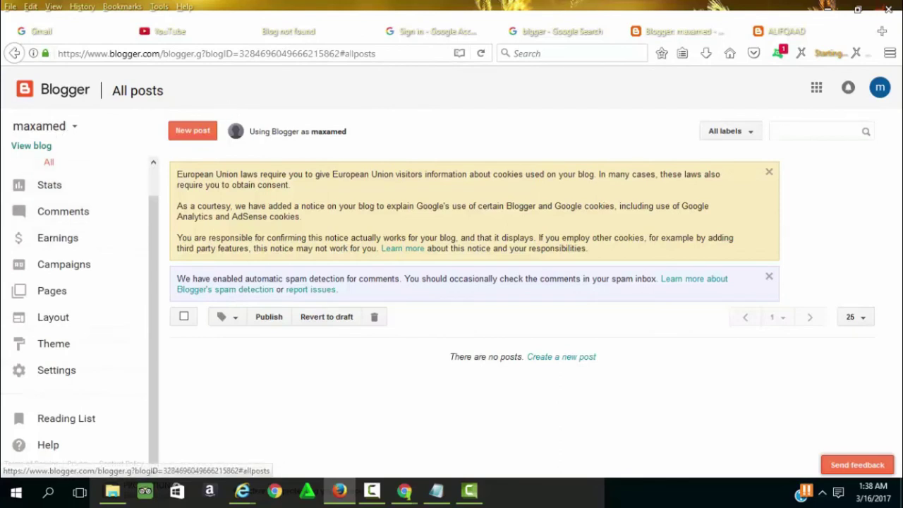
left_click(37, 146)
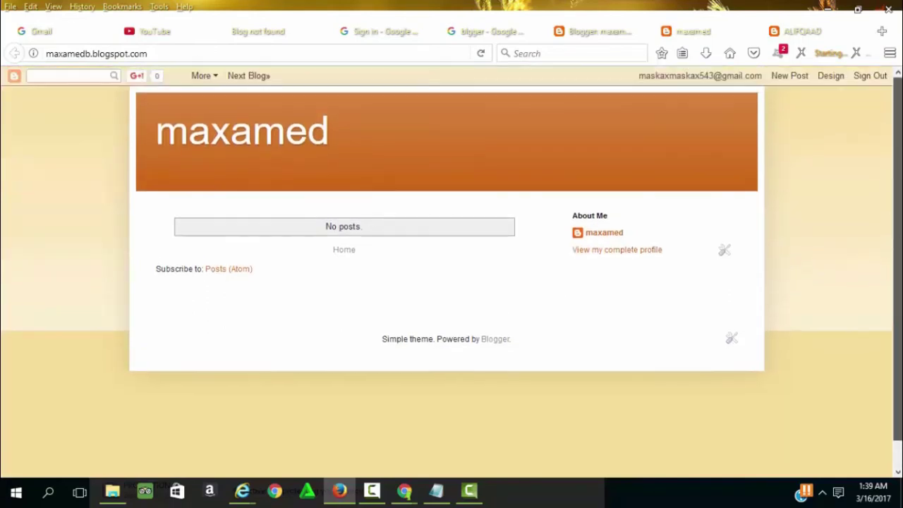
Return to the Blogger tab showing maxamed's All posts page with no posts.
scroll(889, 162, "down", 1)
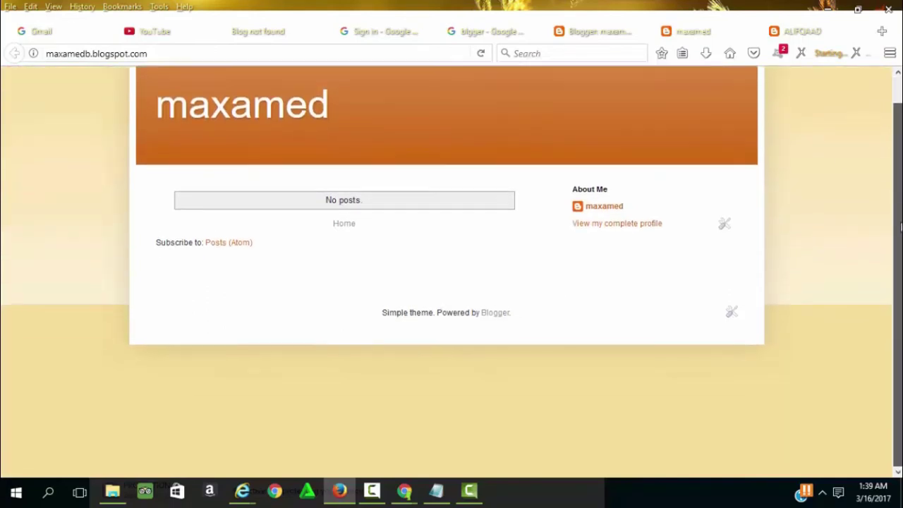
scroll(891, 152, "up", 1)
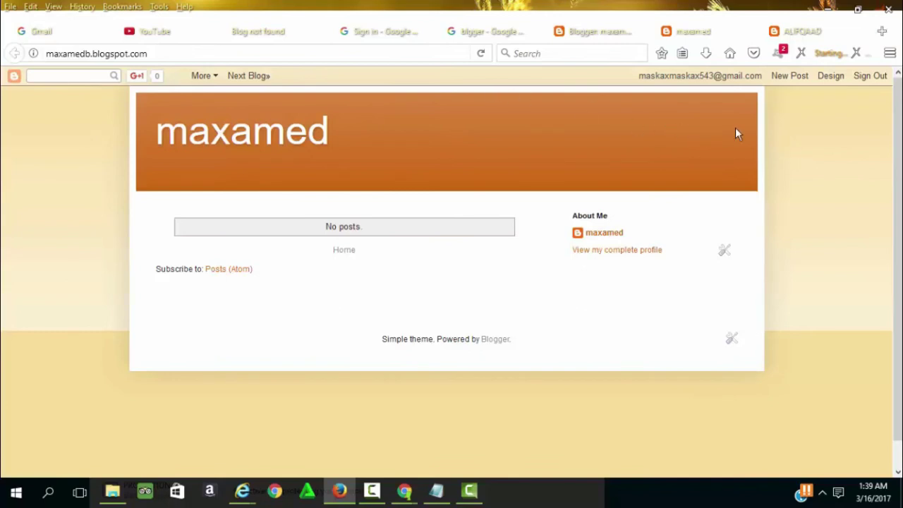
scroll(735, 134, "down", 1)
scroll(735, 134, "up", 1)
left_click(599, 31)
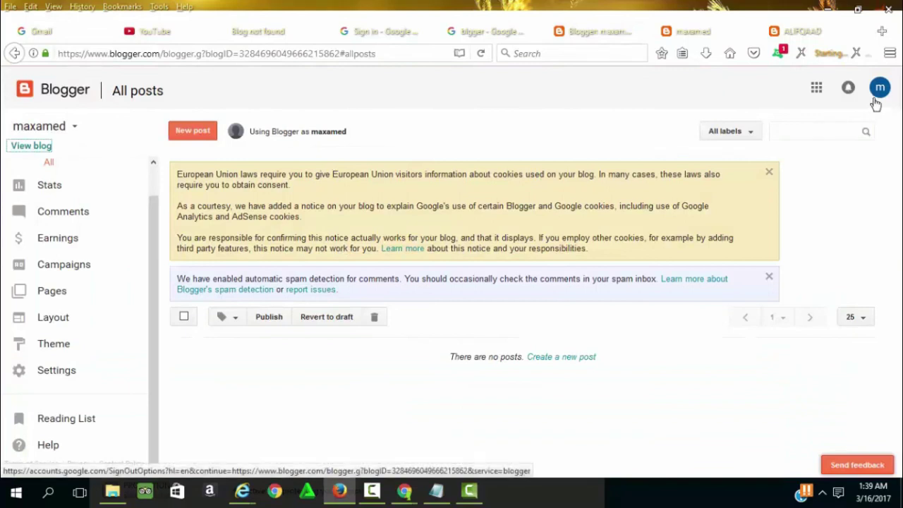
Open Basic settings and highlight the blog address maxamedb.blogspot.com.
left_click_drag(144, 333, 148, 350)
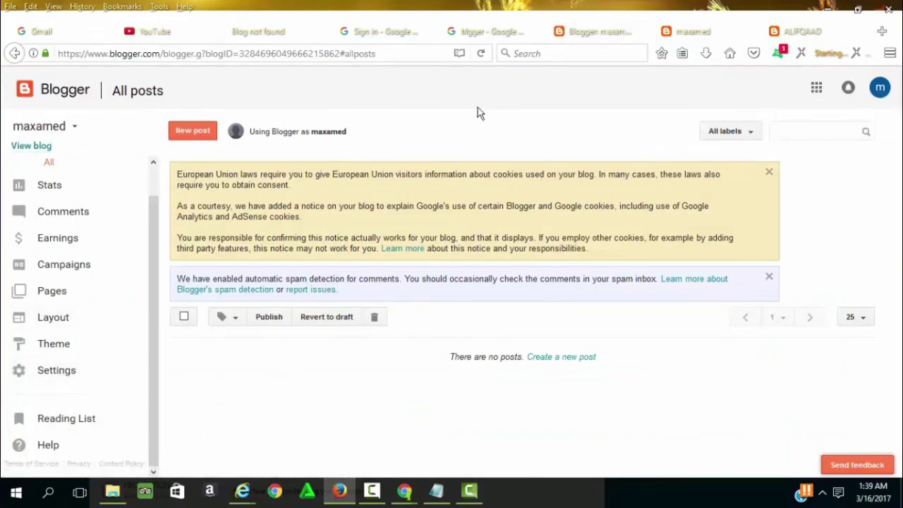
left_click(61, 381)
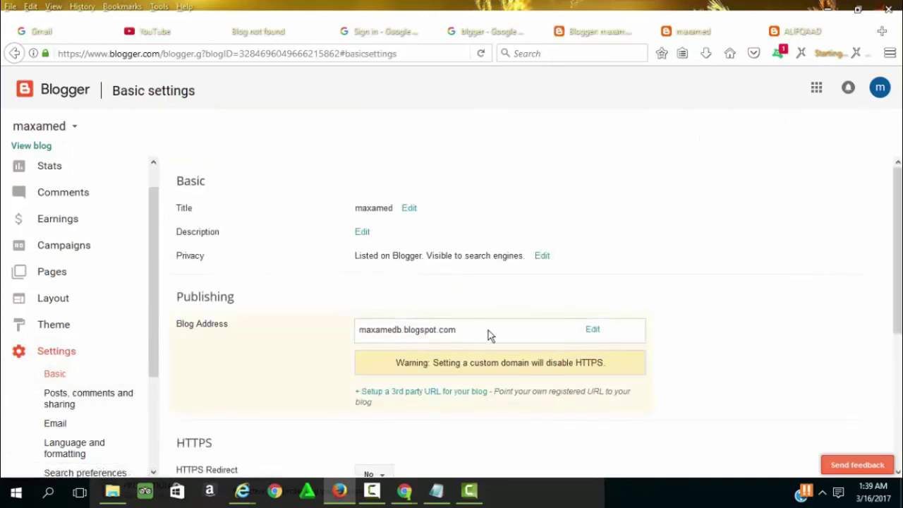
left_click_drag(457, 330, 390, 329)
left_click(532, 332)
left_click_drag(443, 330, 336, 322)
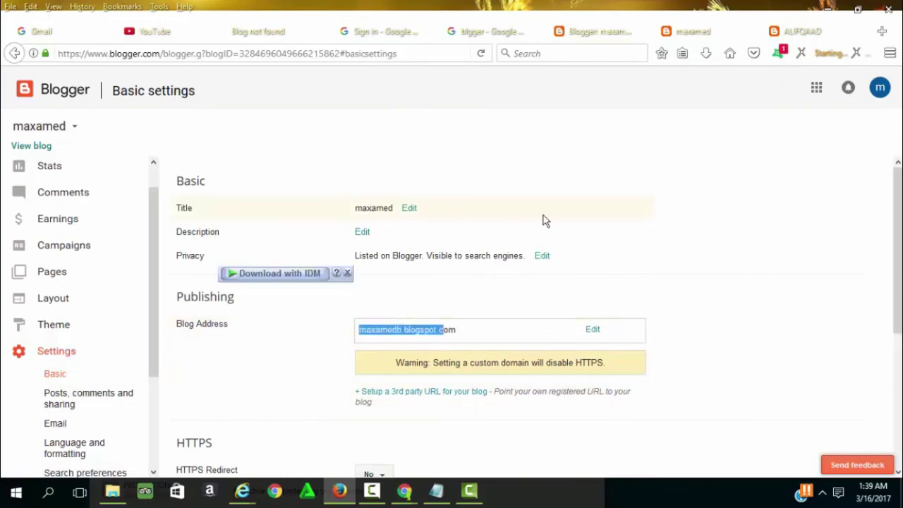
Review the rest of the settings page, then go to the maxamed Overview stats page.
scroll(543, 220, "down", 2)
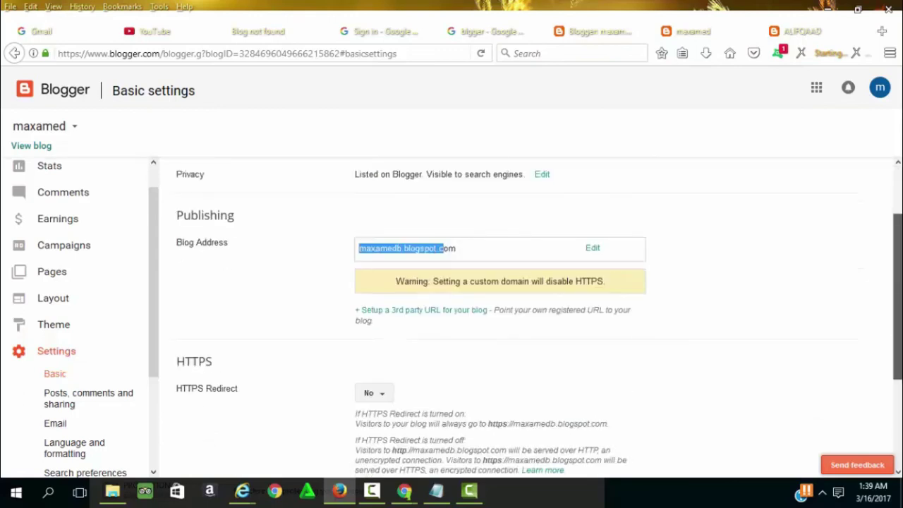
scroll(540, 311, "down", 4)
scroll(539, 310, "up", 6)
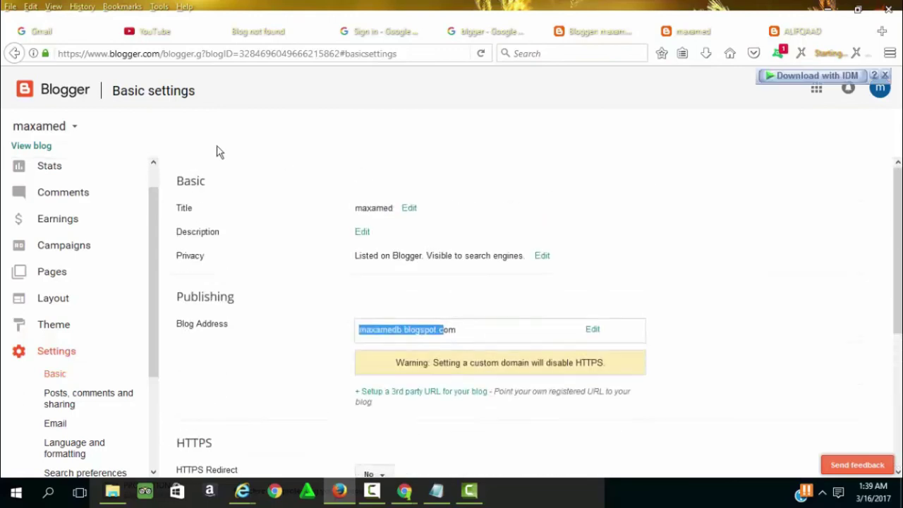
scroll(157, 196, "up", 1)
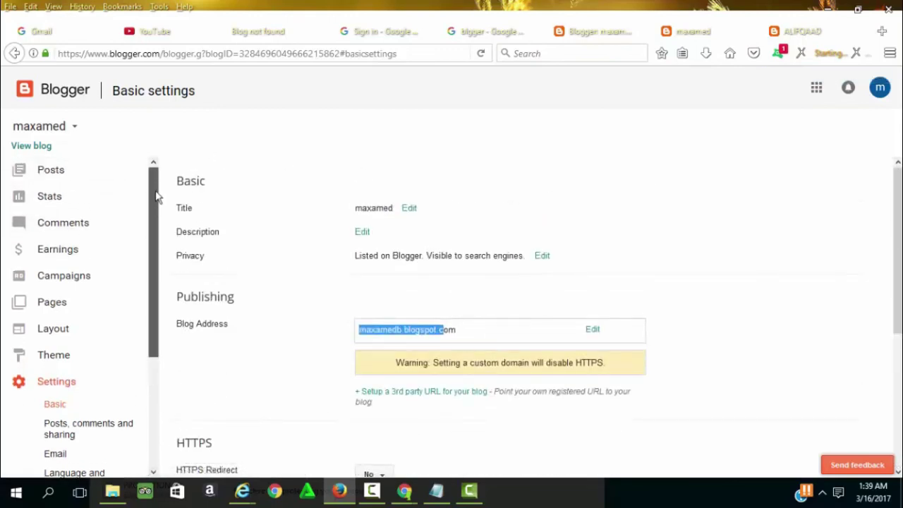
left_click(71, 201)
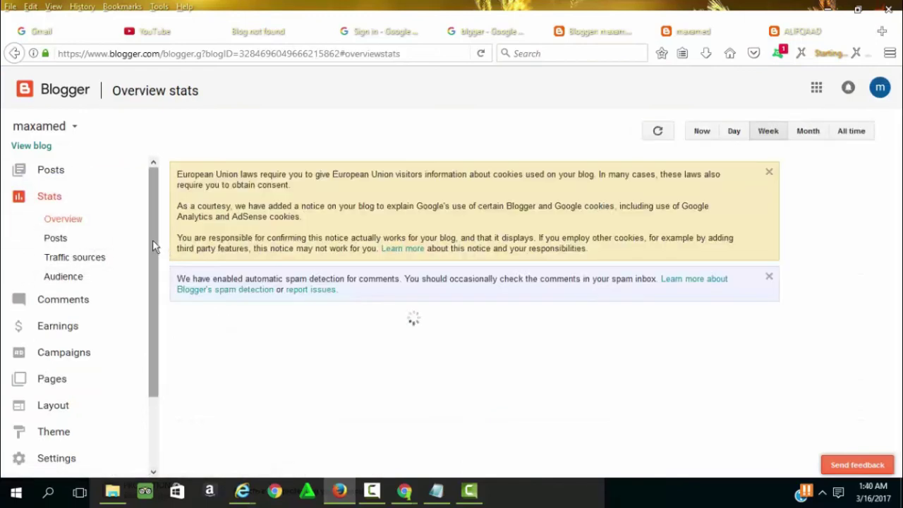
Switch to the live maxamedb.blogspot.com tab, scroll the empty Simple-theme blog, then end the recording.
left_click_drag(153, 240, 148, 306)
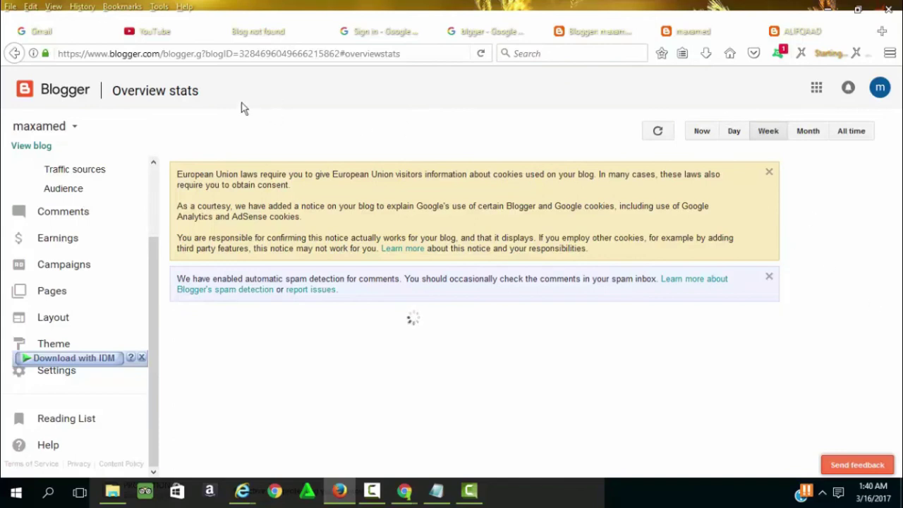
left_click(682, 31)
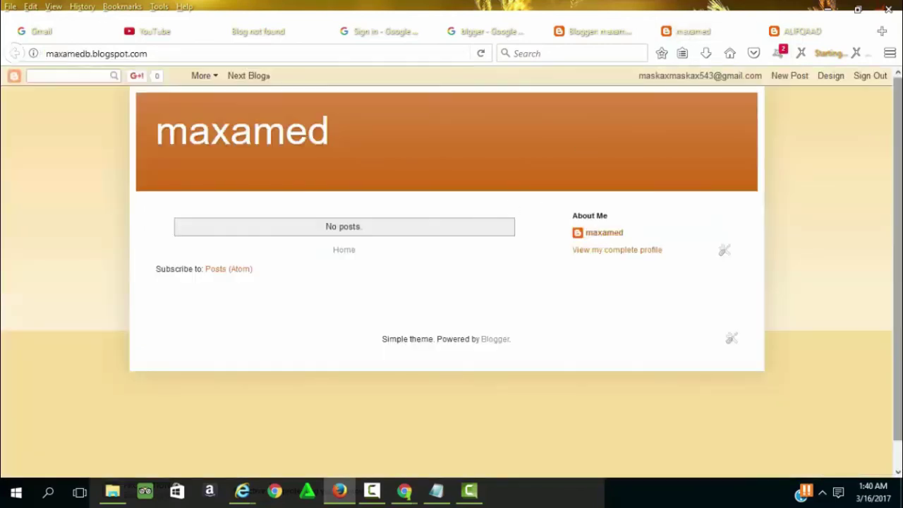
scroll(399, 197, "up", 1)
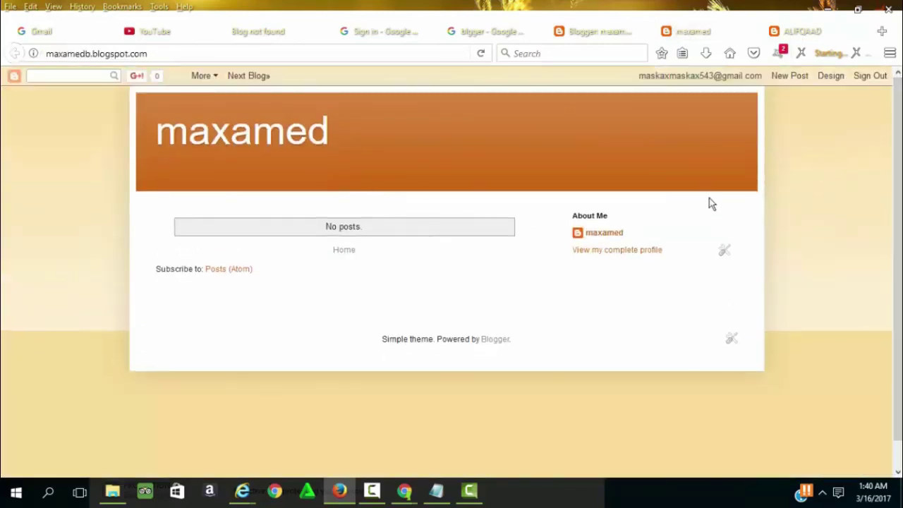
scroll(711, 203, "down", 1)
scroll(894, 141, "up", 1)
scroll(894, 141, "down", 1)
scroll(895, 141, "up", 1)
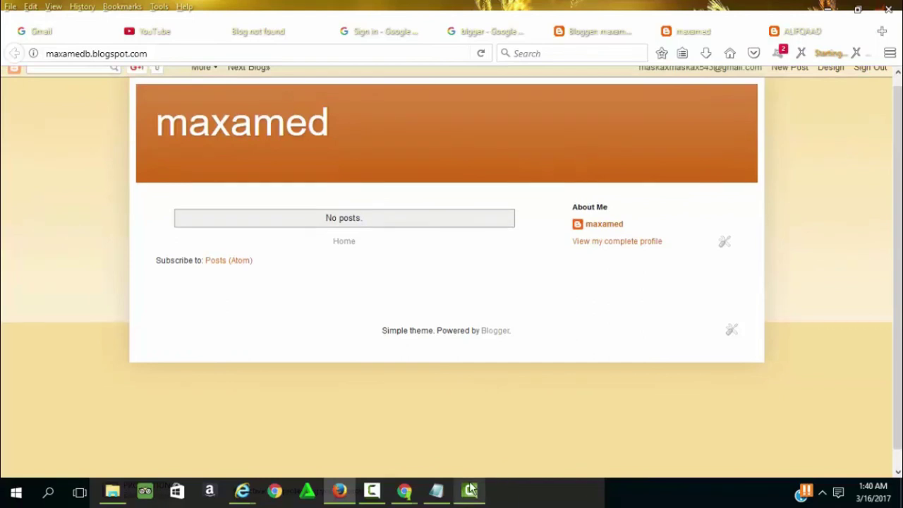
left_click(372, 491)
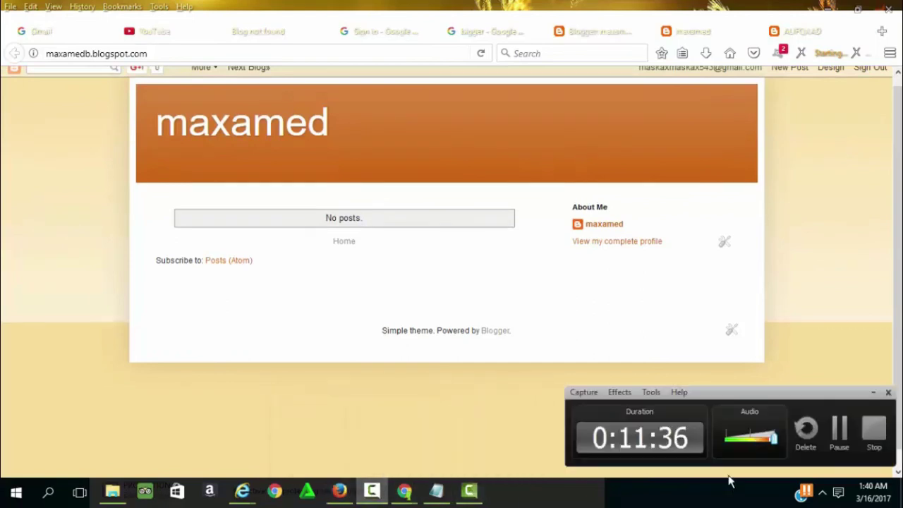